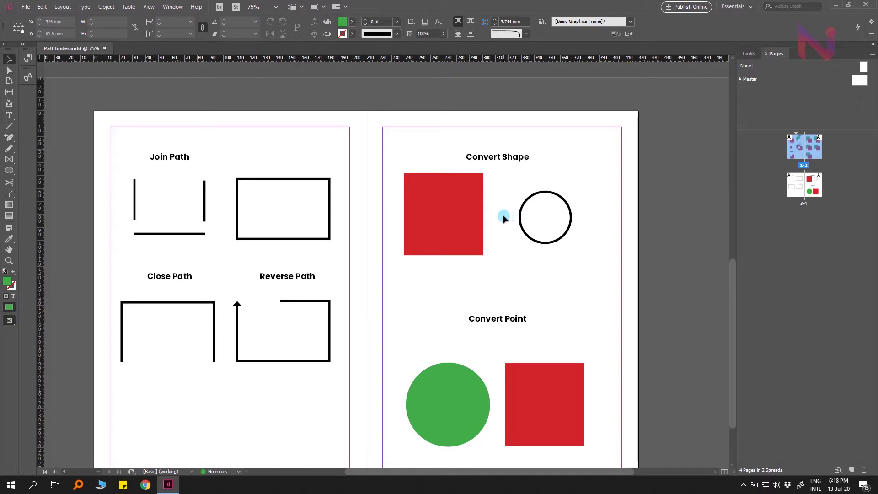
Go to the spread with the overlapping green and red square pairs and show the Pathfinder controls
scroll(503, 219, "up", 10)
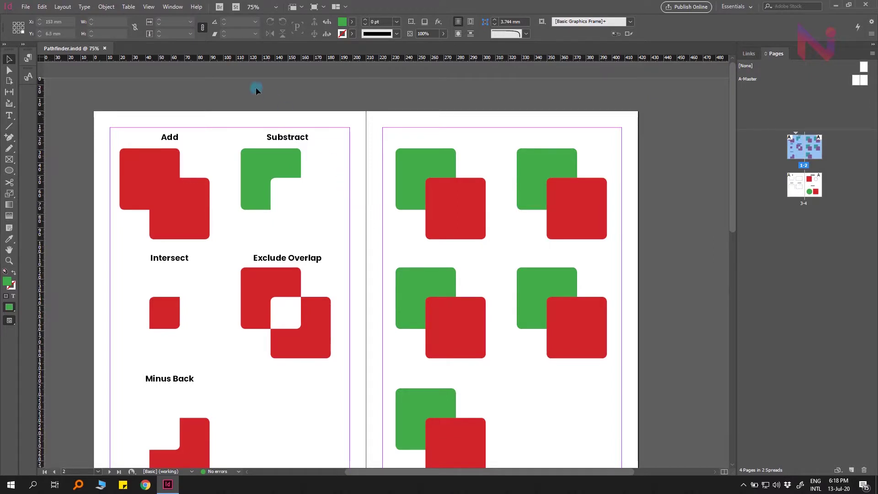
left_click(177, 7)
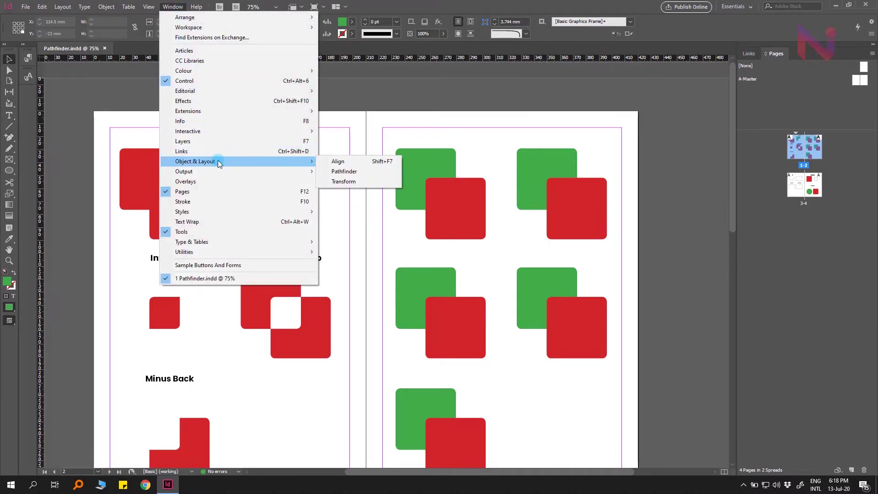
left_click(238, 161)
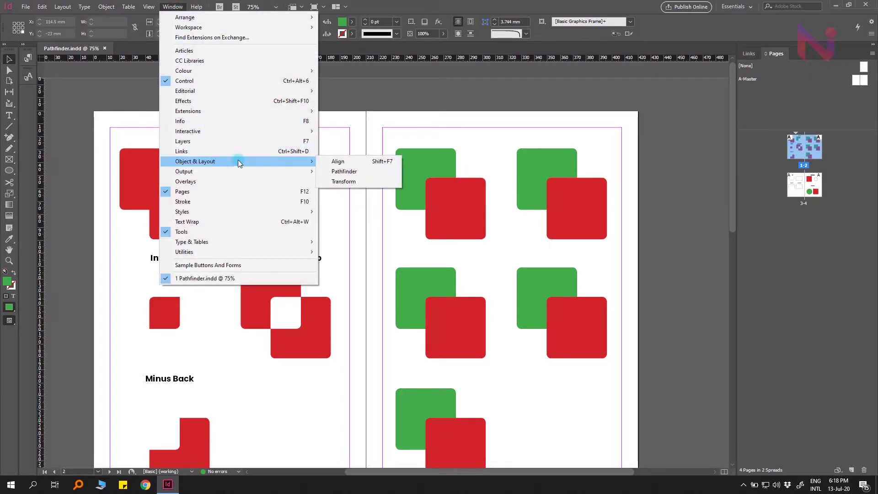
left_click(362, 173)
scroll(431, 245, "right", 2)
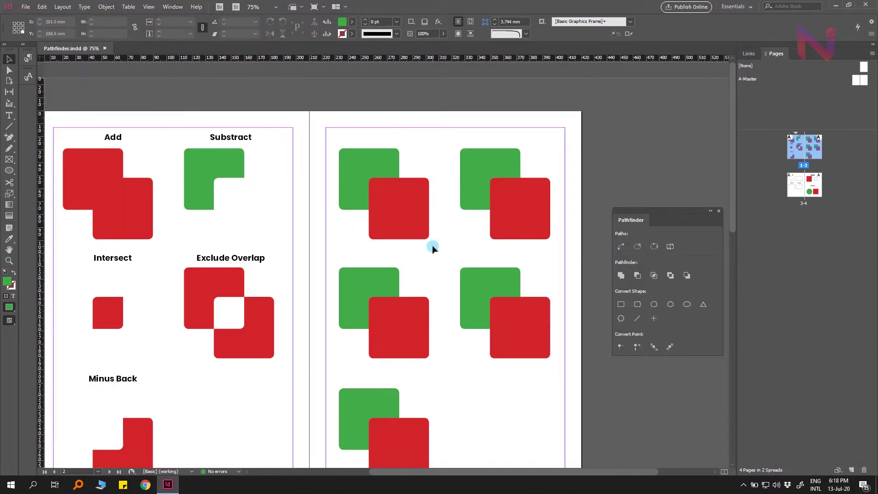
Combine the upper-left green and red square pair on the right page into one shape with Pathfinder Add
scroll(431, 246, "down", 1)
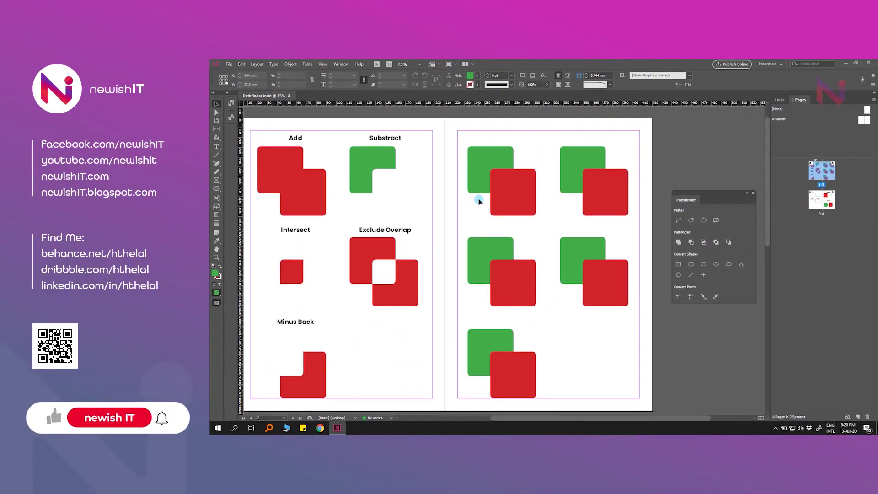
left_click(518, 187)
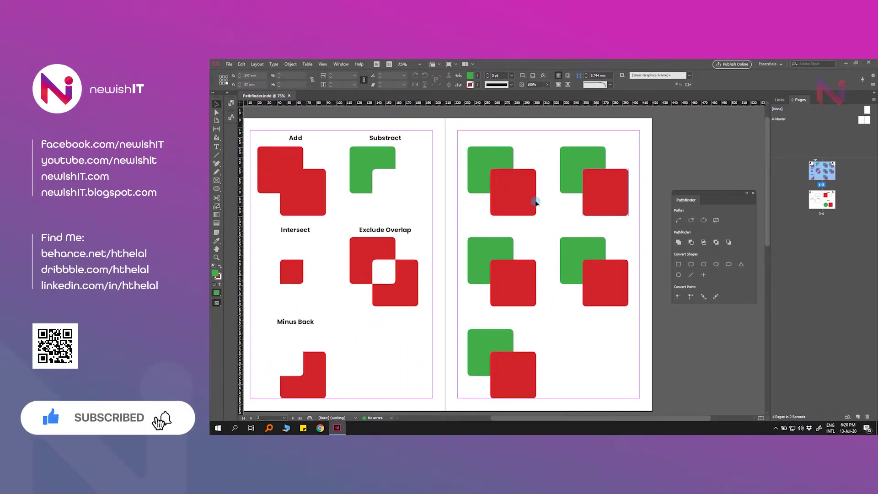
left_click(476, 171)
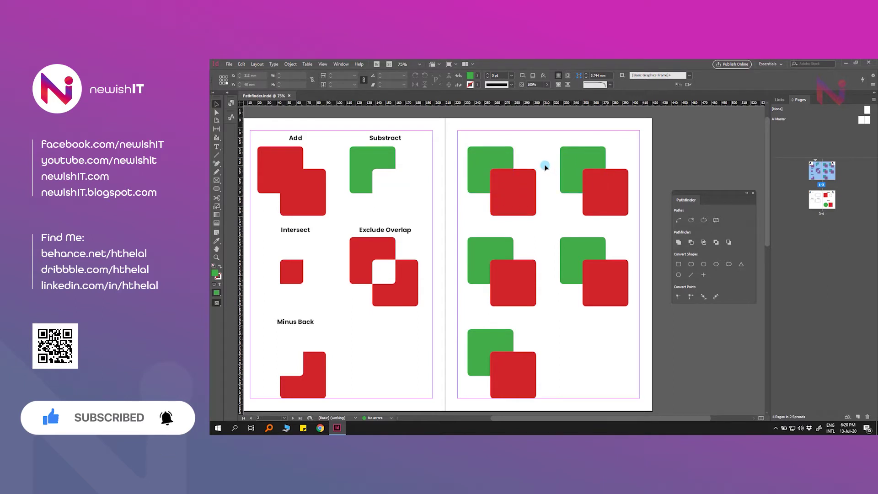
left_click_drag(545, 151, 507, 190)
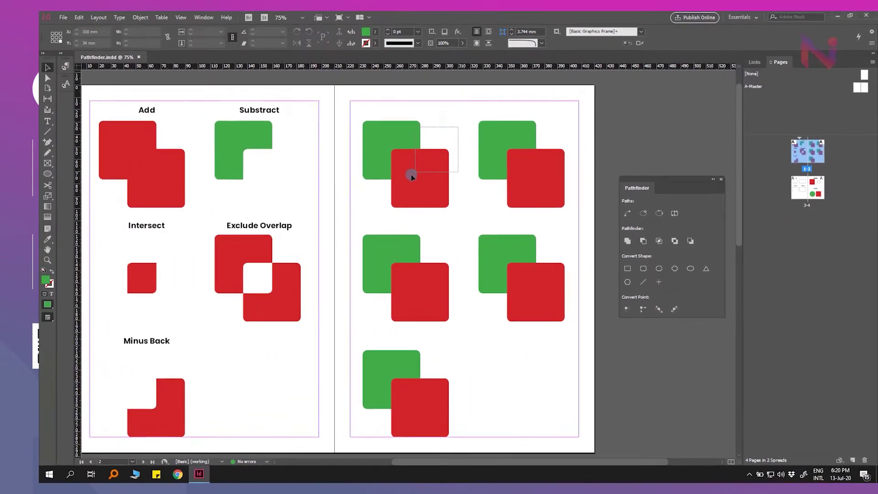
left_click_drag(412, 177, 394, 211)
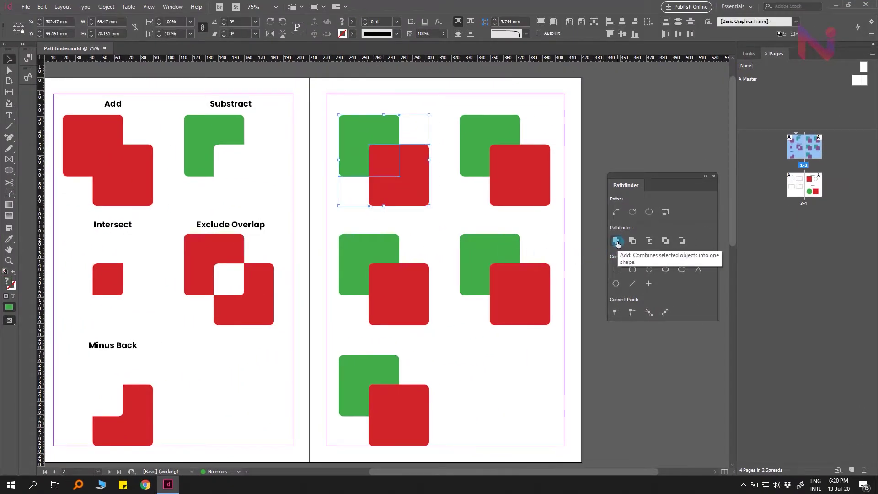
left_click(616, 241)
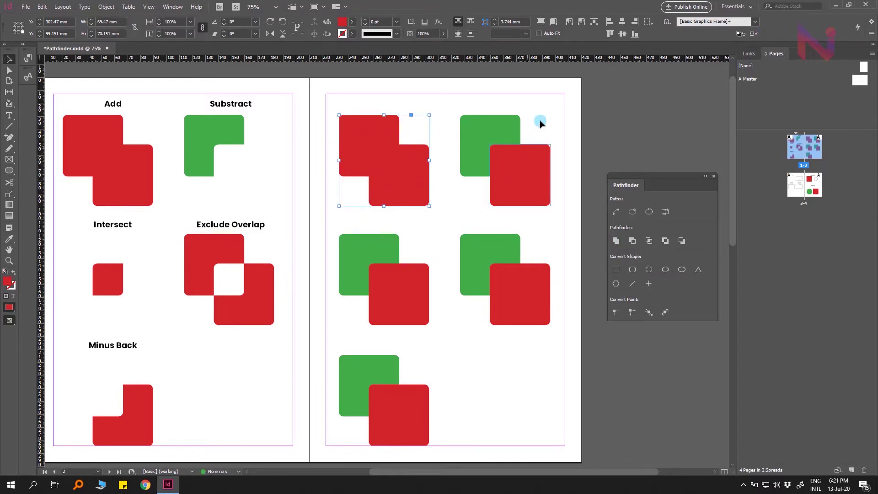
Subtract the red square from the green one in the upper-right pair, and reduce the middle-left pair to its overlap with Intersect
left_click_drag(548, 117, 492, 178)
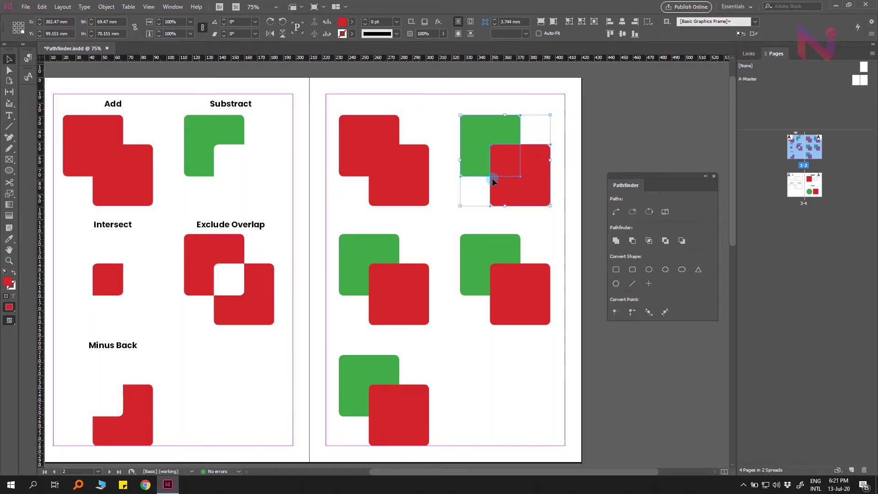
left_click(633, 241)
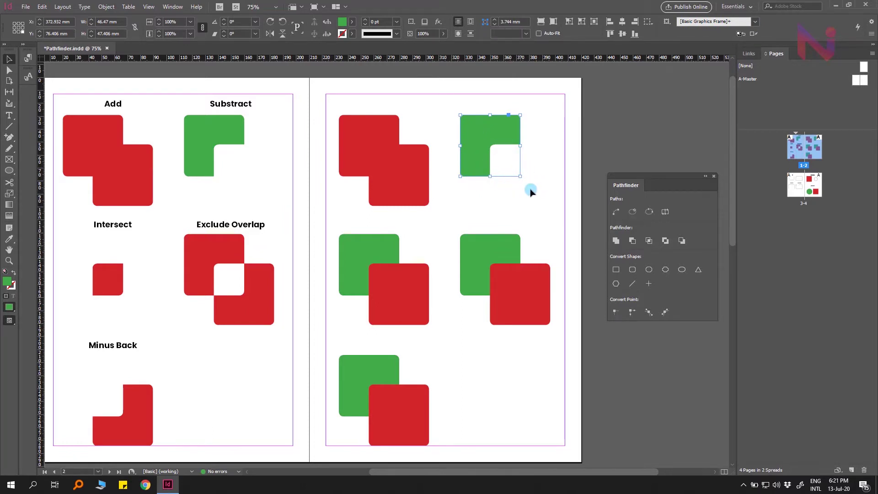
scroll(529, 190, "down", 1)
left_click_drag(427, 200, 366, 263)
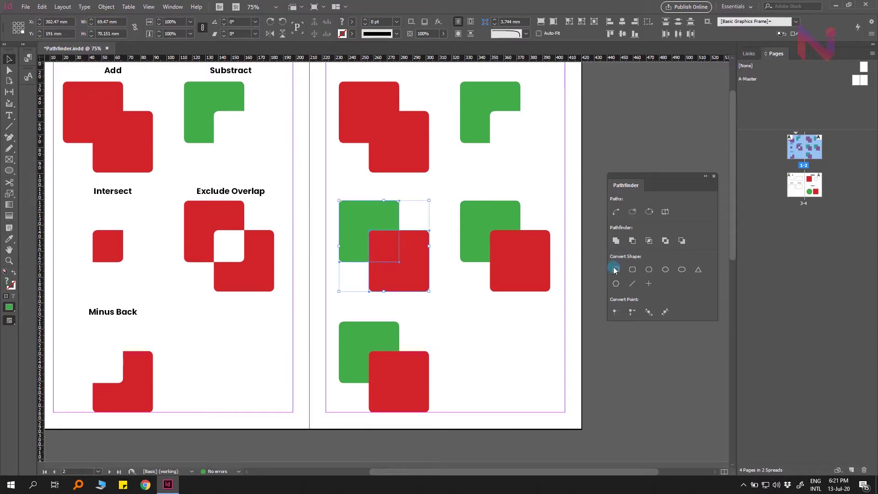
left_click(649, 241)
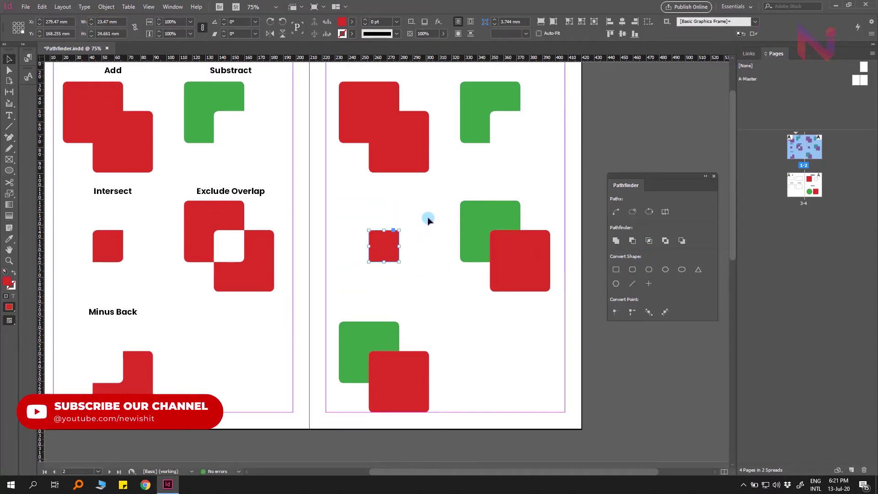
Apply Exclude Overlap to the middle-right square pair and Minus Back to the bottom pair on the right page
left_click_drag(428, 216, 474, 265)
left_click_drag(530, 302, 537, 304)
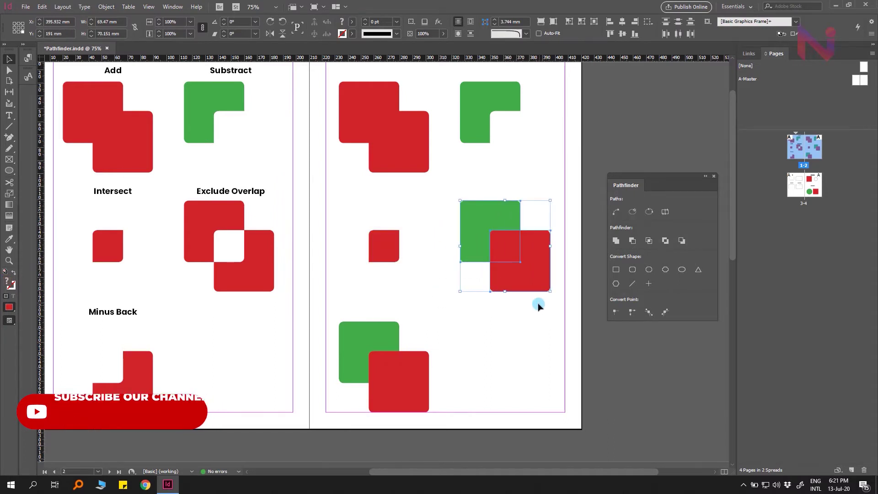
left_click(665, 241)
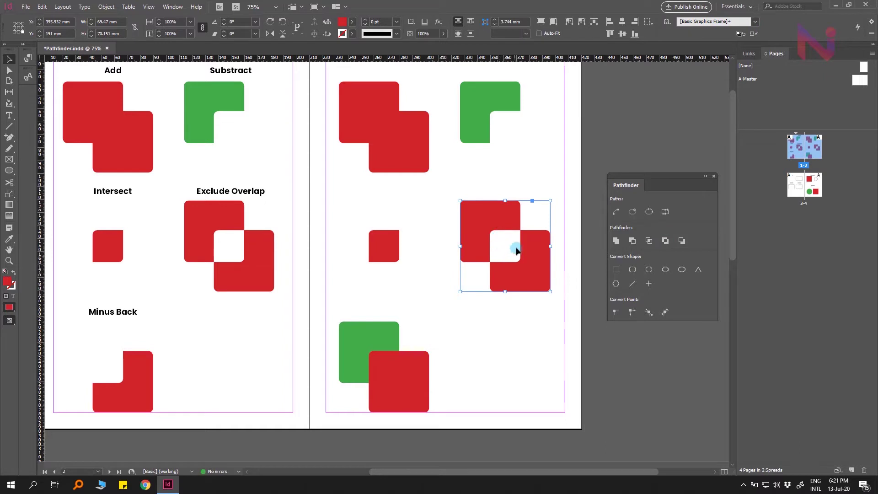
left_click(439, 323)
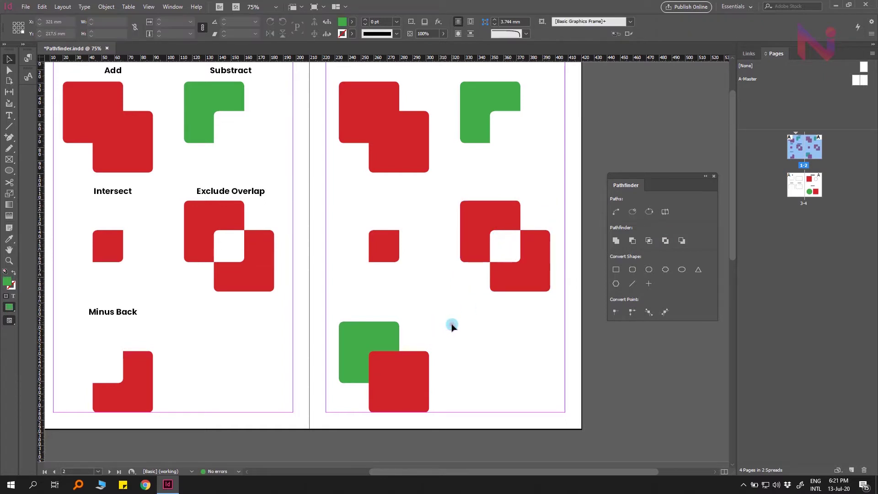
left_click_drag(452, 325, 369, 381)
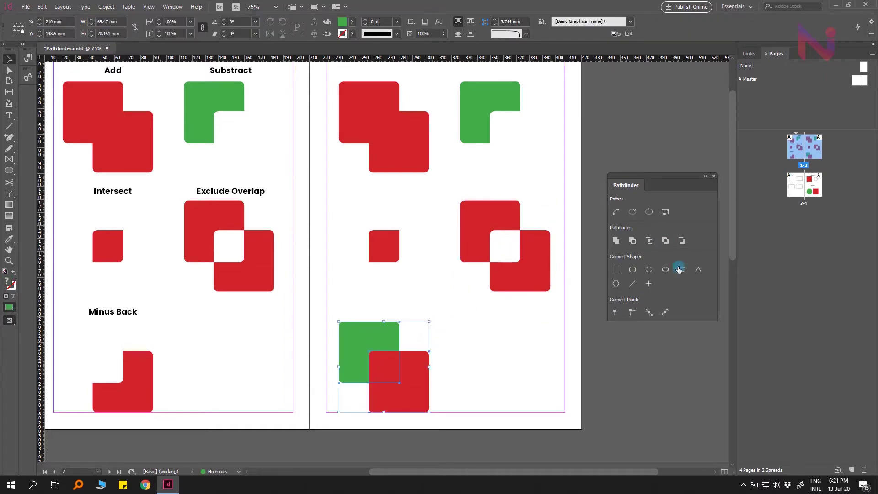
left_click(681, 241)
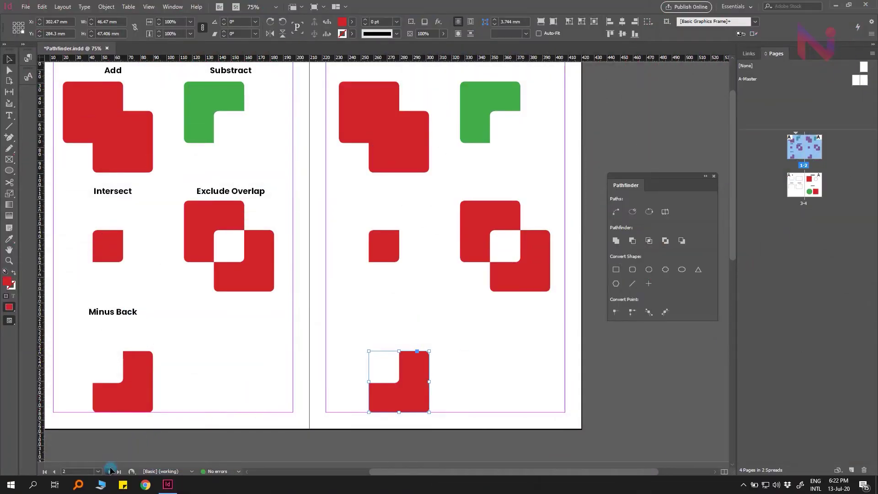
On the next spread, join the three separate lines under the Join Path heading into one continuous path
left_click(109, 471)
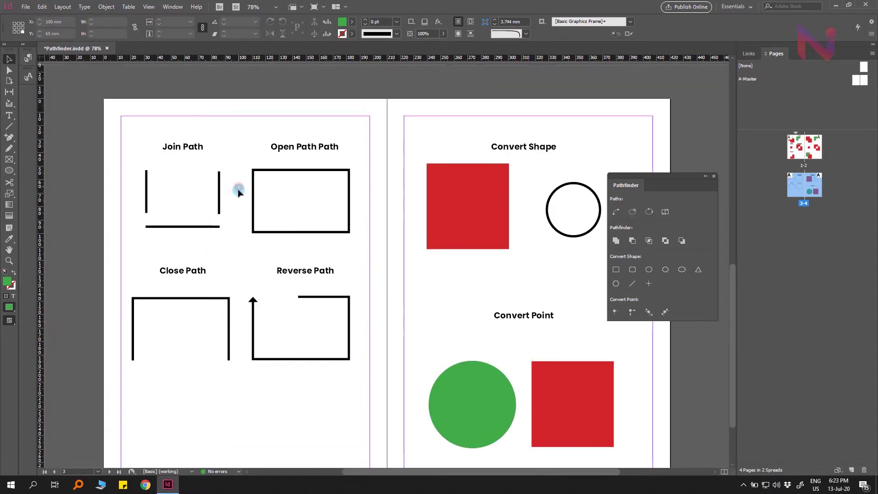
left_click_drag(235, 190, 139, 238)
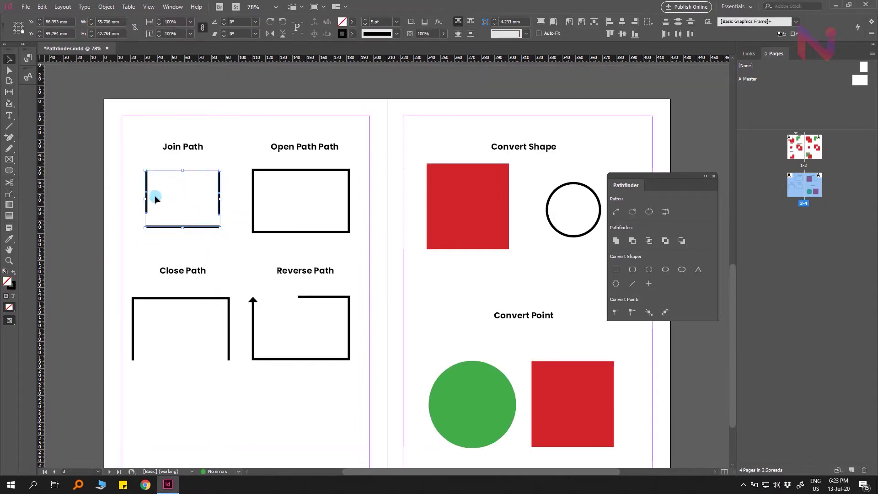
left_click_drag(232, 185, 204, 232)
left_click(624, 214)
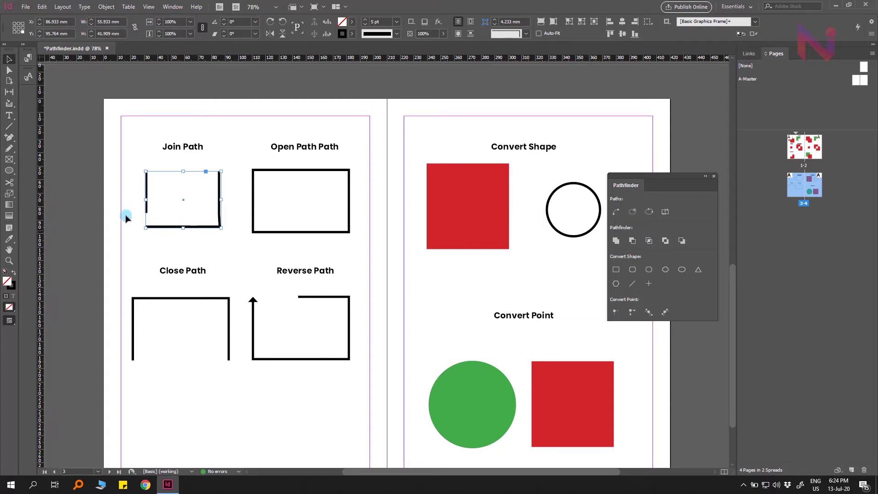
left_click_drag(129, 189, 174, 235)
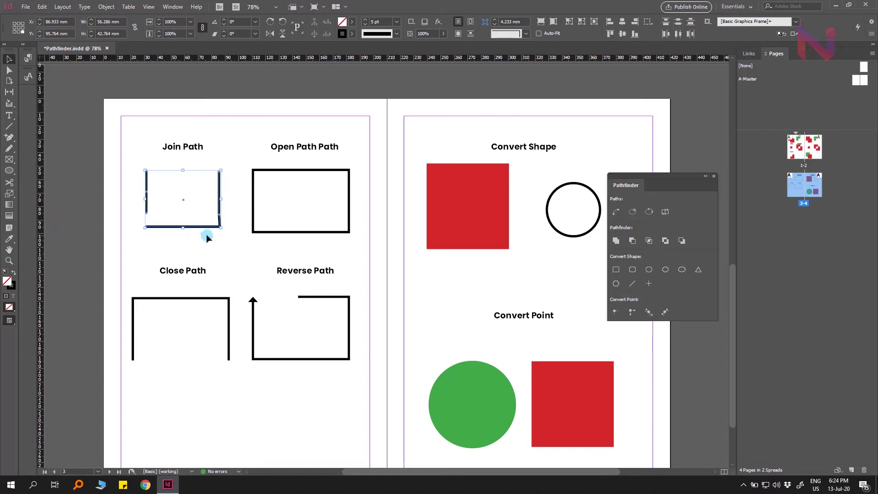
left_click(616, 212)
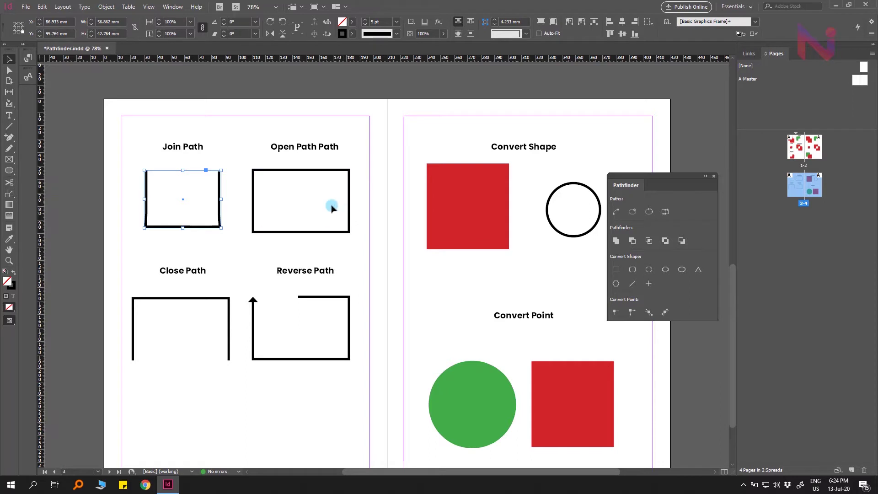
Convert the closed rectangle under the Open Path heading into an open path
scroll(323, 196, "up", 2)
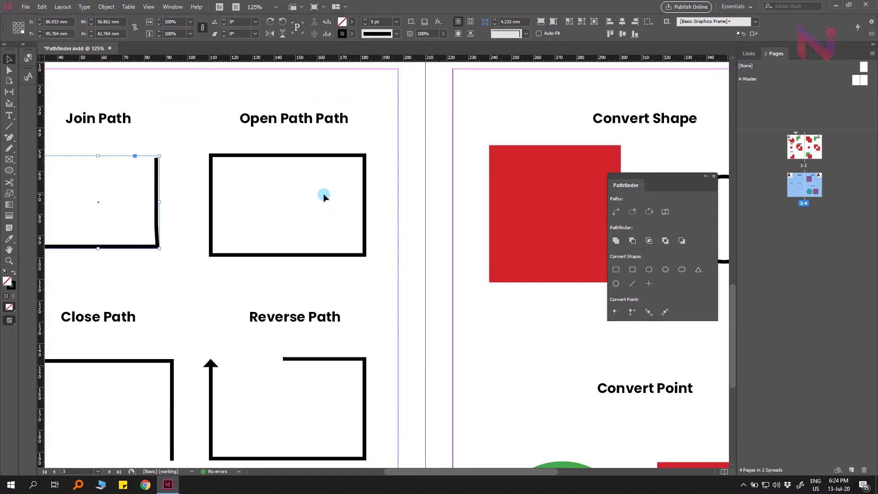
scroll(324, 197, "up", 1)
left_click_drag(389, 187, 311, 284)
left_click(633, 212)
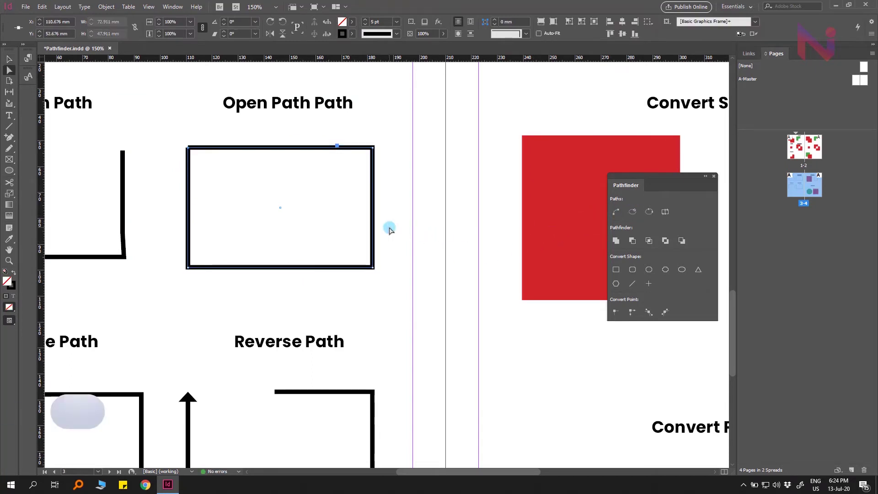
Pull the loose end point of the opened rectangle's top edge up and away from its upper-left corner
left_click(214, 164)
left_click(214, 164)
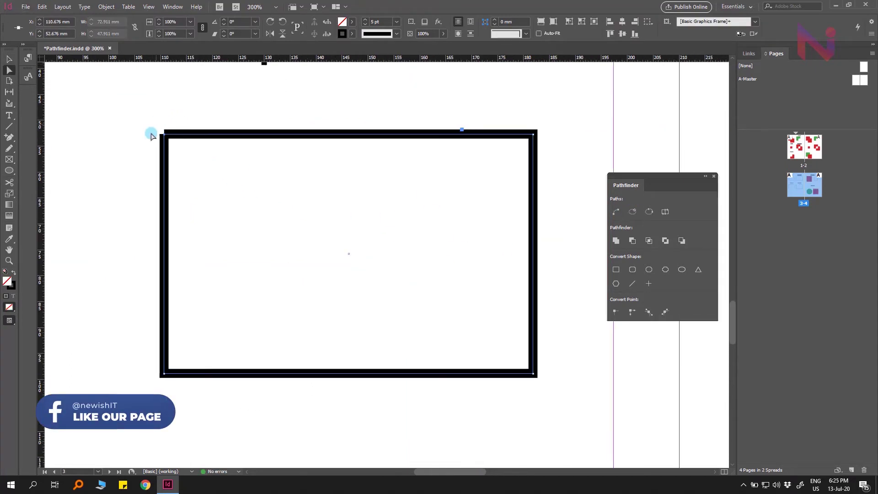
left_click(166, 132)
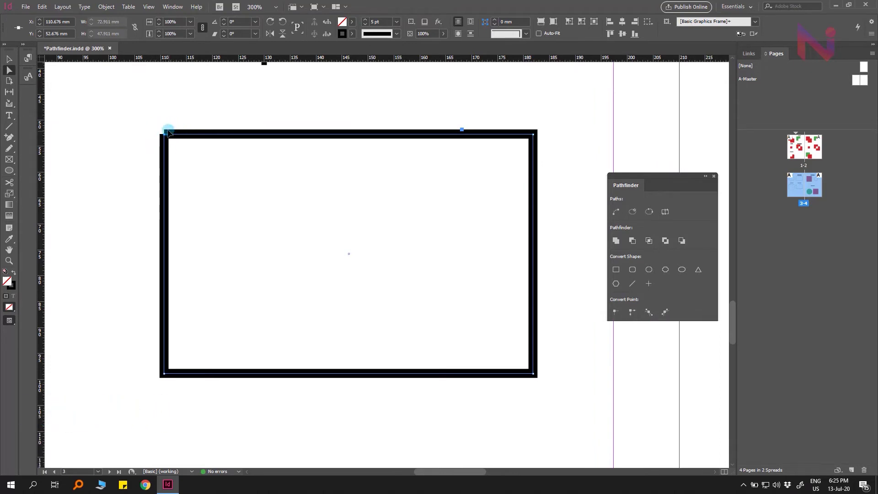
left_click_drag(168, 132, 158, 133)
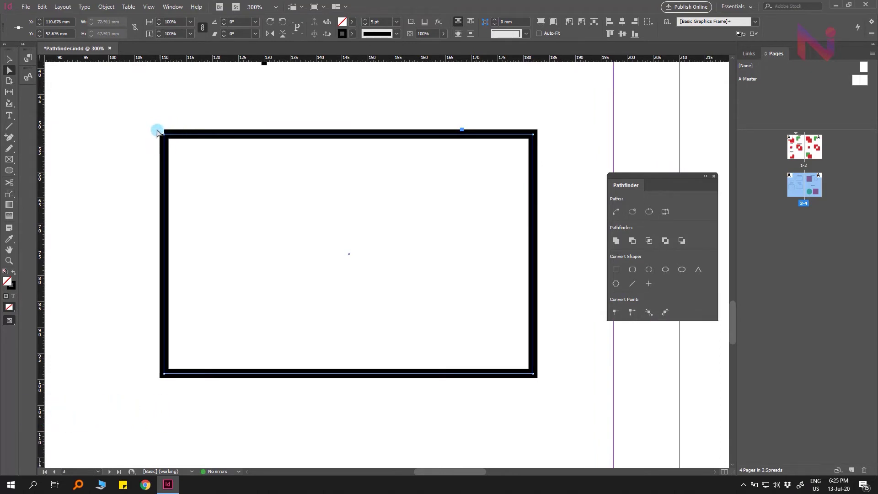
left_click(136, 139)
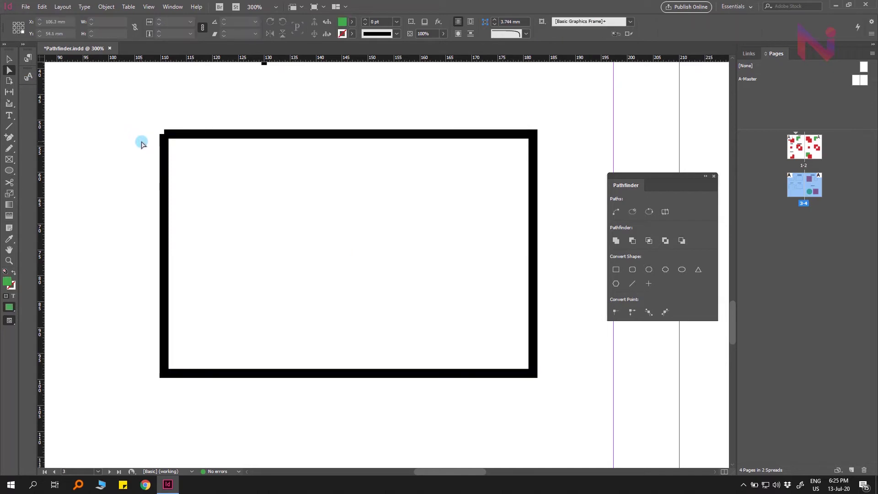
left_click(165, 136)
left_click_drag(165, 136, 179, 95)
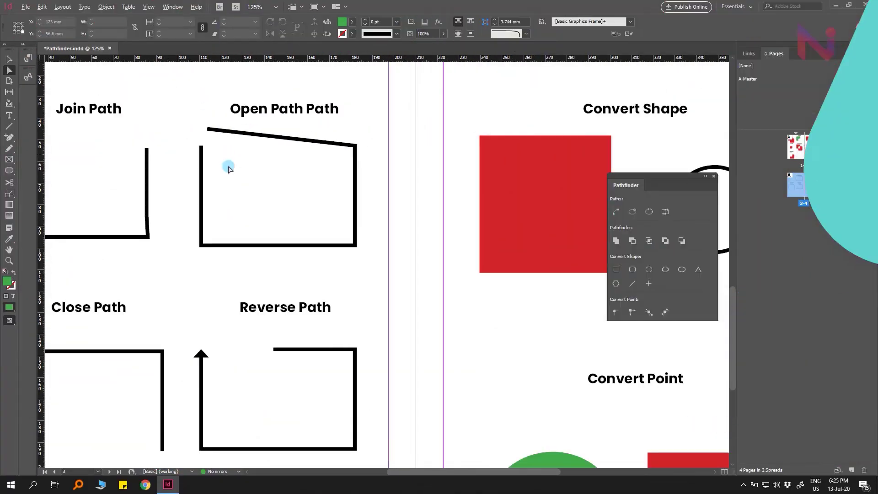
Close the three-sided open path under the Close Path heading with the Pathfinder Close Path operation
left_click_drag(183, 290, 312, 204)
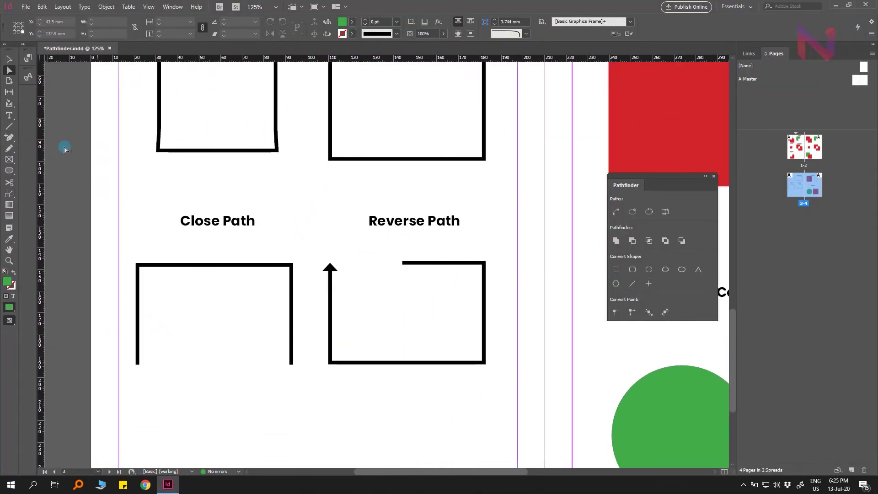
left_click(8, 61)
scroll(304, 284, "down", 1)
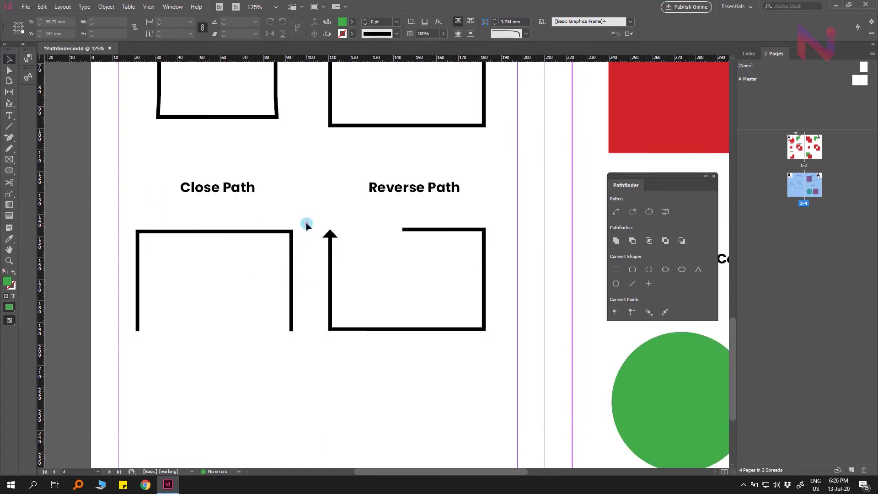
left_click_drag(307, 224, 136, 327)
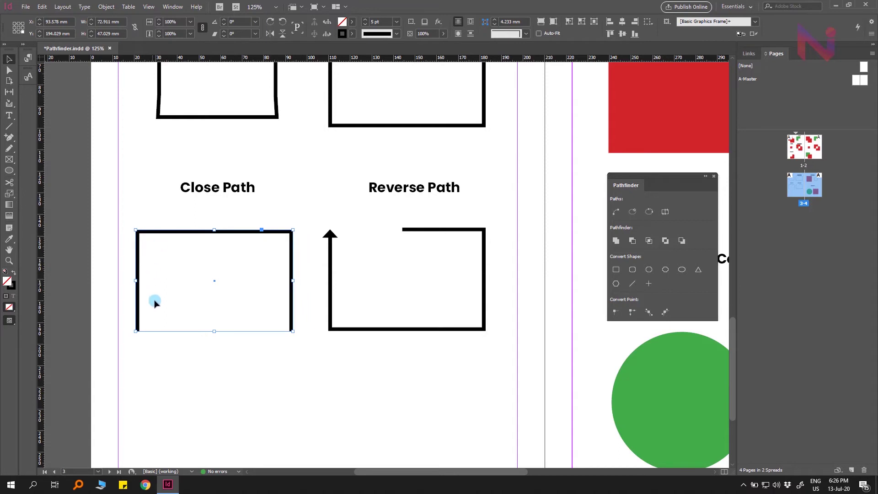
left_click(649, 212)
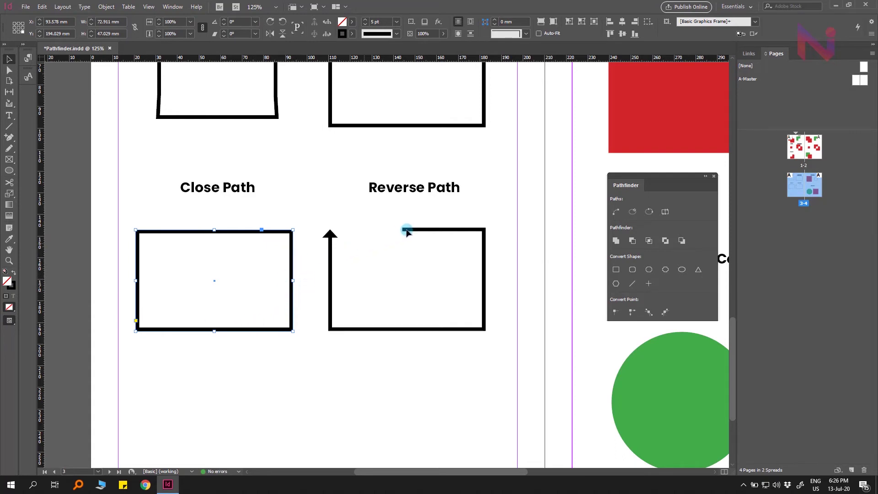
Reverse the direction of the arrow-ended open path under the Reverse Path heading
left_click_drag(497, 216, 356, 342)
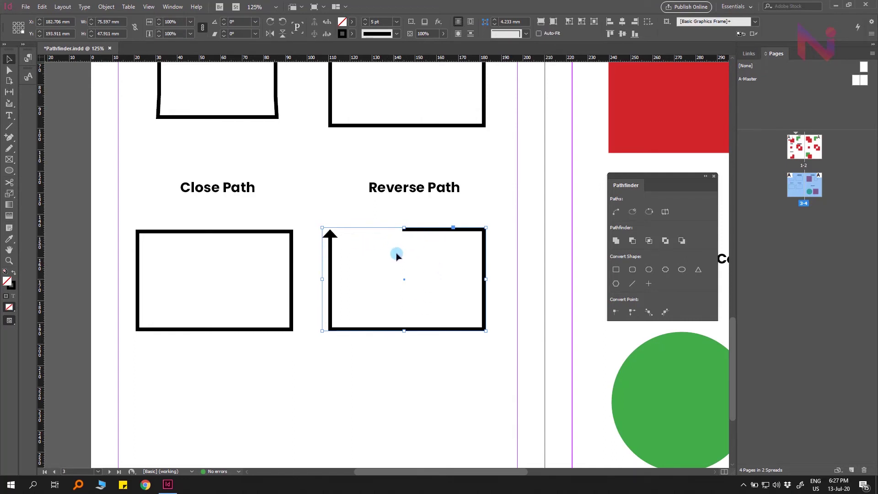
left_click(665, 212)
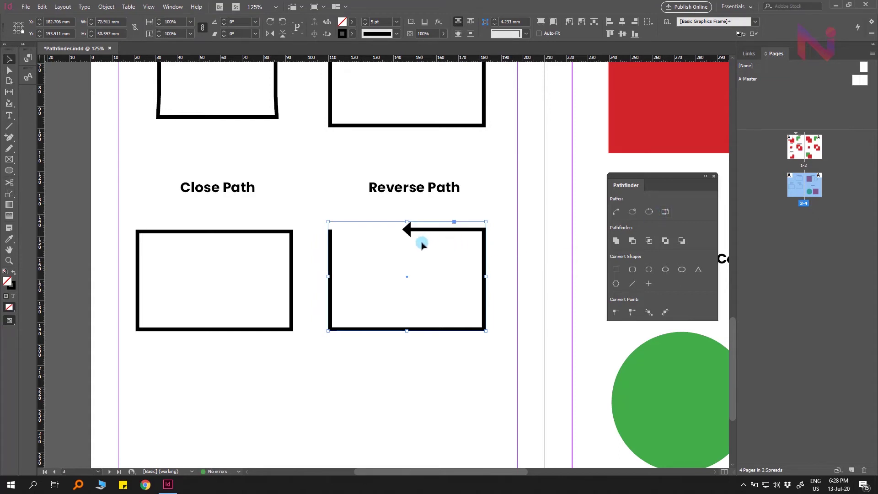
Select the red square under the Convert Shape heading and examine the corner shapes available for it
scroll(399, 274, "right", 1)
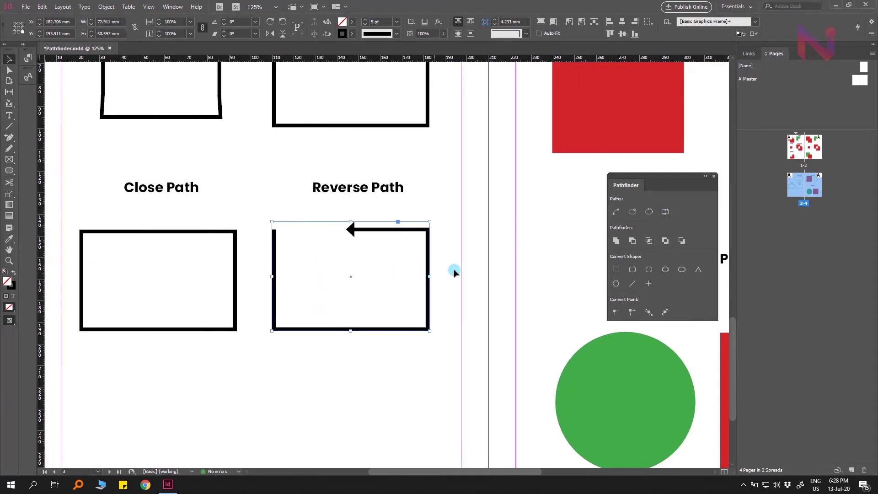
scroll(454, 273, "right", 3)
scroll(453, 270, "right", 2)
scroll(449, 267, "up", 3)
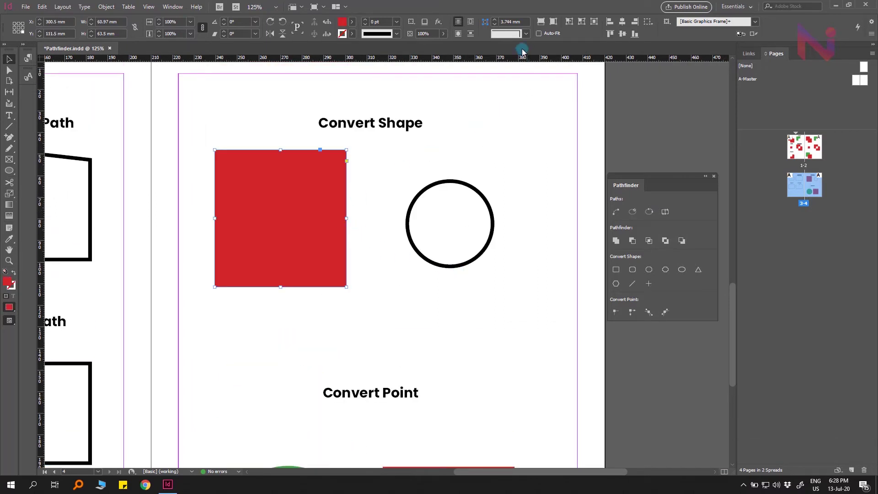
left_click(513, 33)
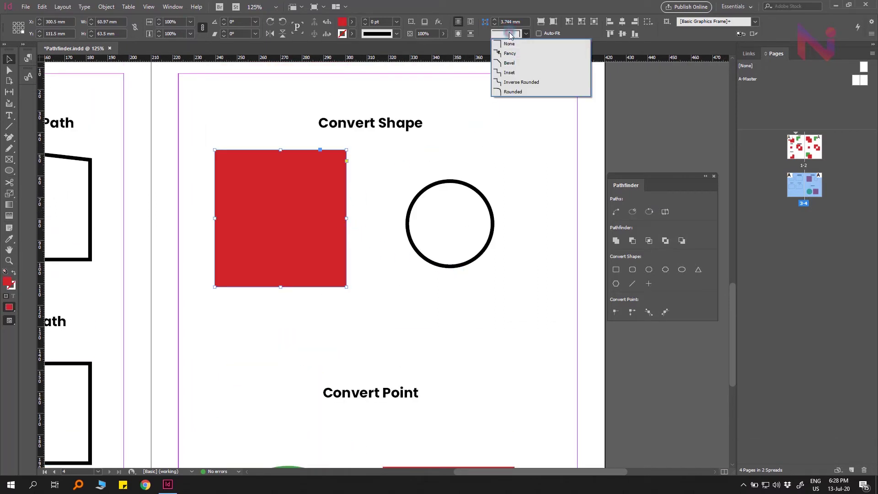
left_click(680, 240)
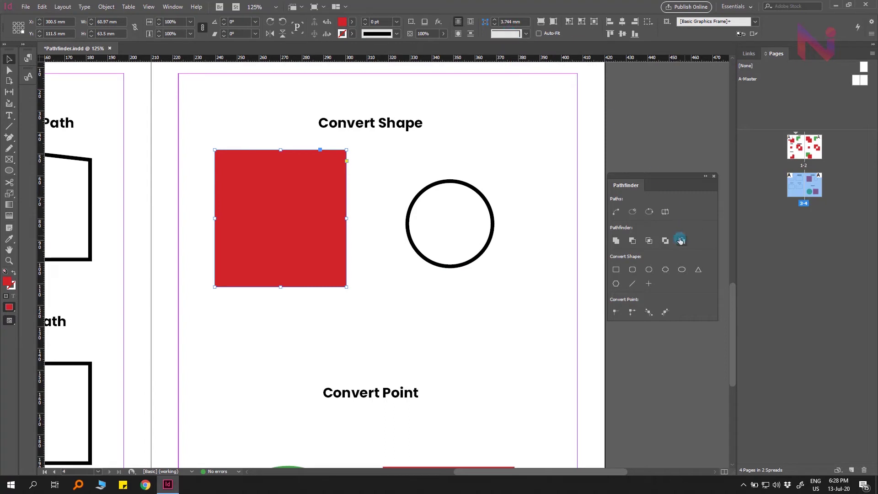
Convert the red square successively to a rounded rectangle, a beveled rectangle, an ellipse and finally a triangle
left_click(632, 271)
left_click(648, 273)
left_click(683, 272)
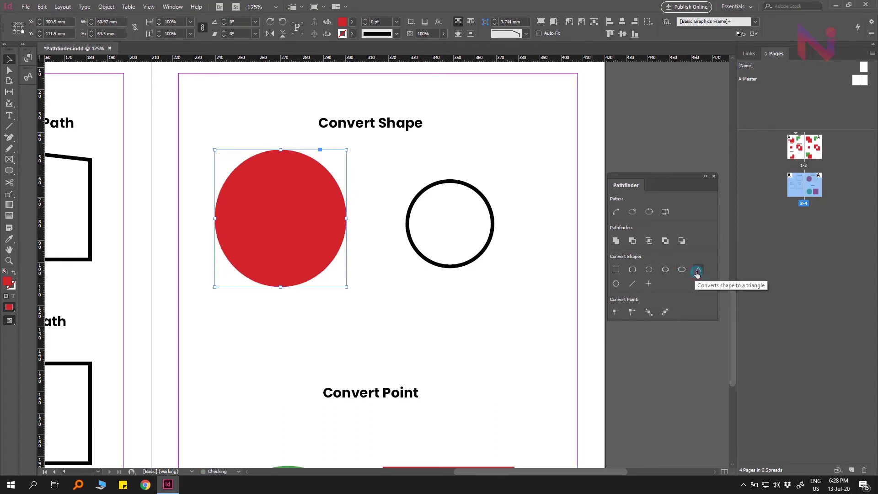
left_click(698, 271)
Convert the black circle outline under the Convert Shape heading to a line and deselect it
left_click(451, 238)
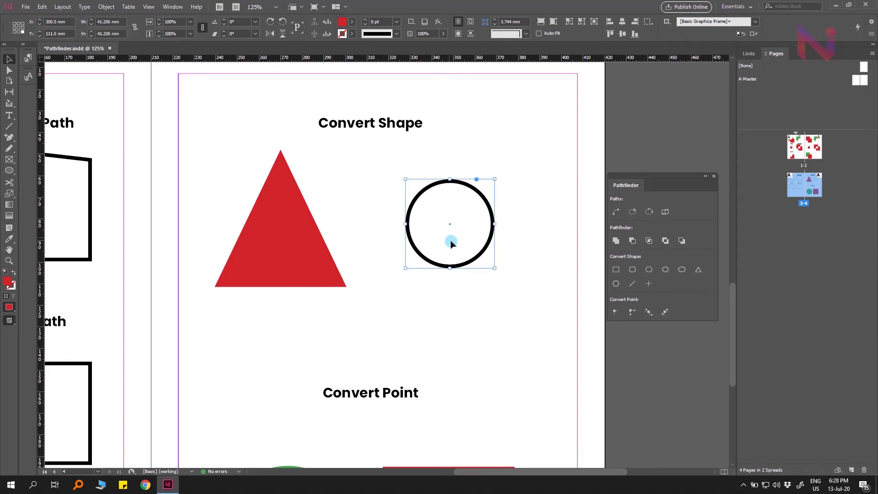
left_click(633, 284)
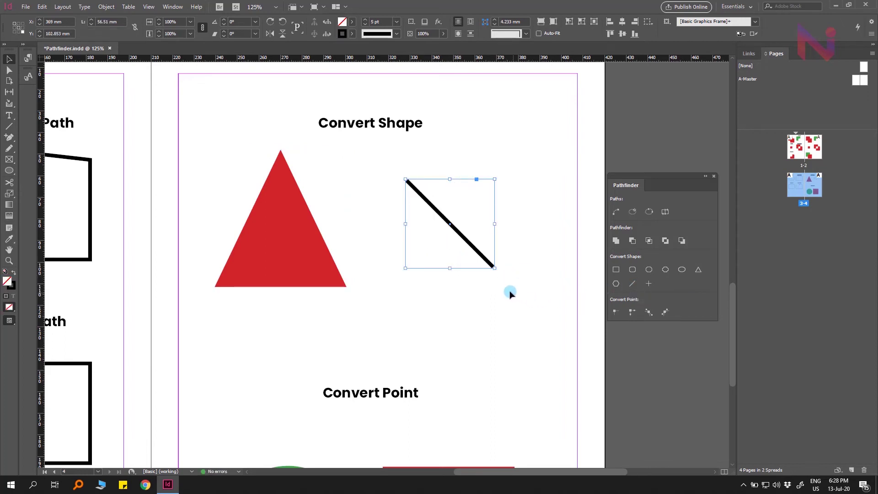
left_click(489, 194)
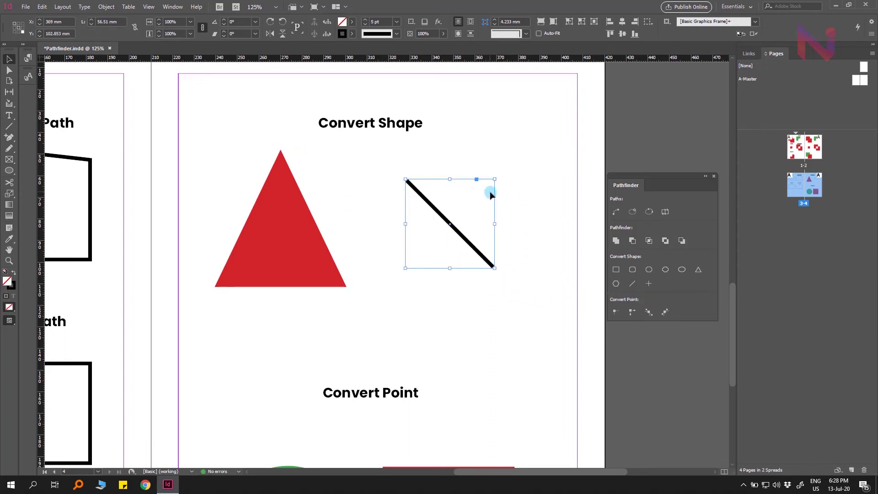
left_click(380, 215)
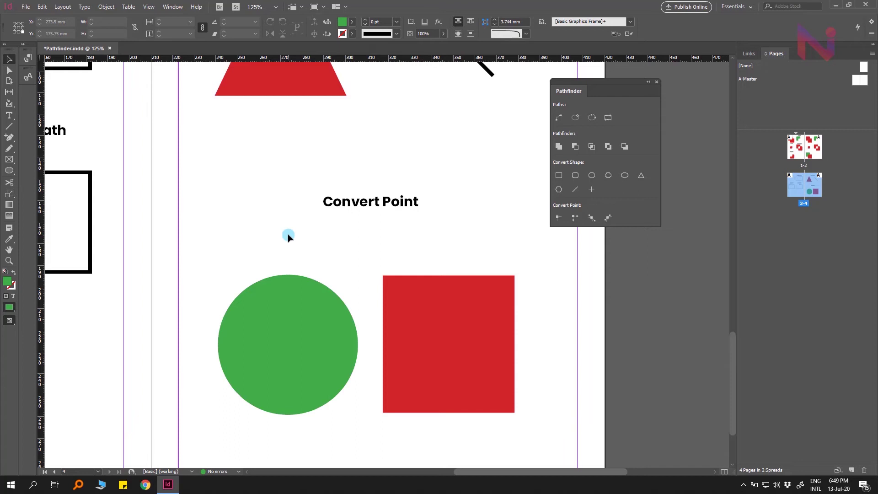
Convert the top anchor point of the green circle under the Convert Point heading to a plain point
left_click(298, 334)
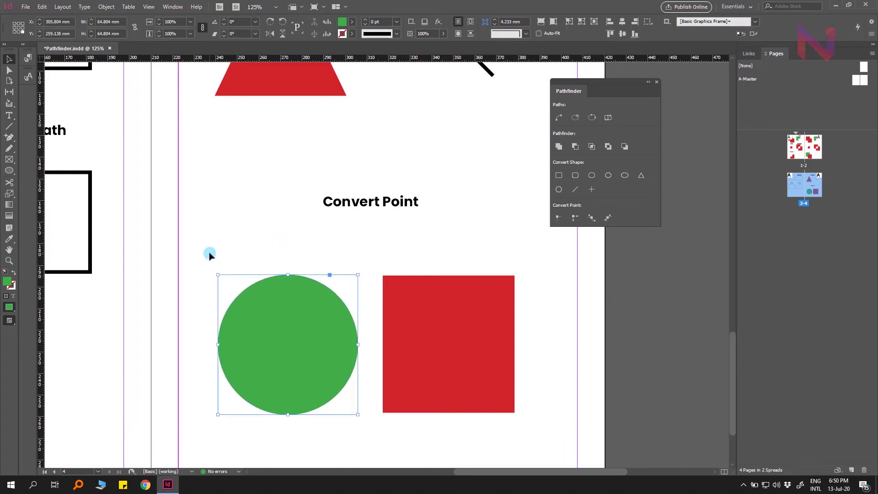
left_click(9, 71)
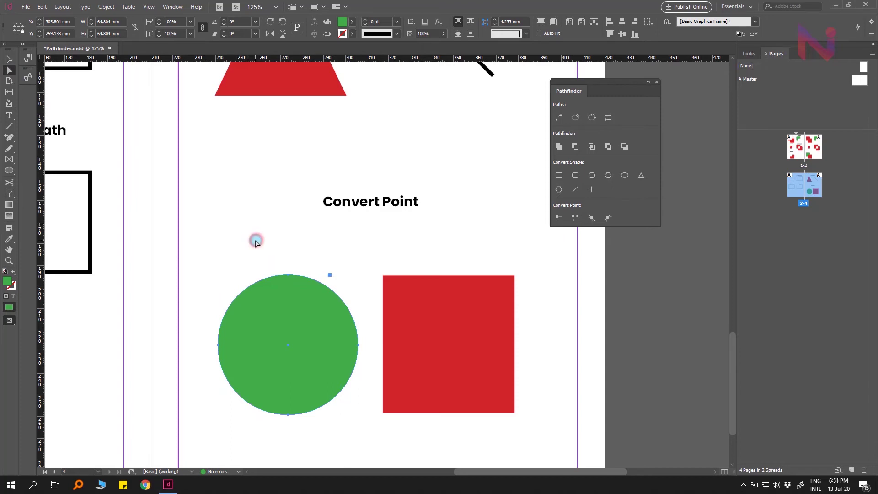
left_click_drag(289, 284, 311, 299)
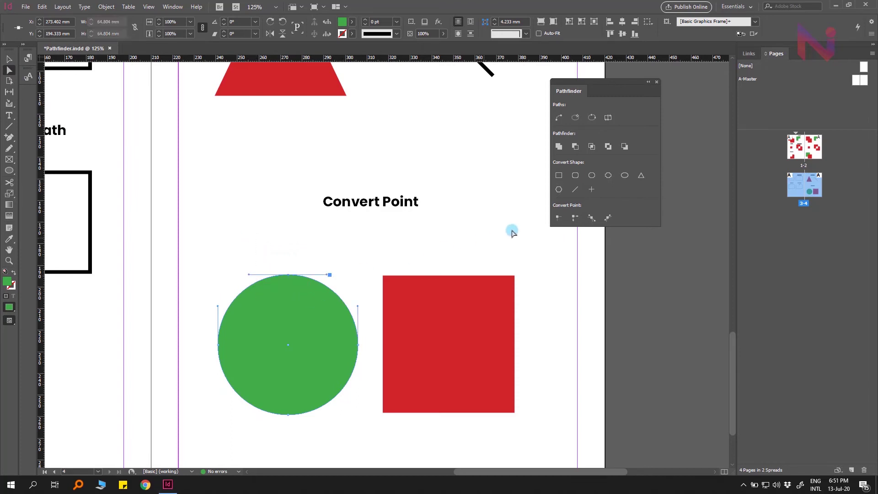
left_click(558, 218)
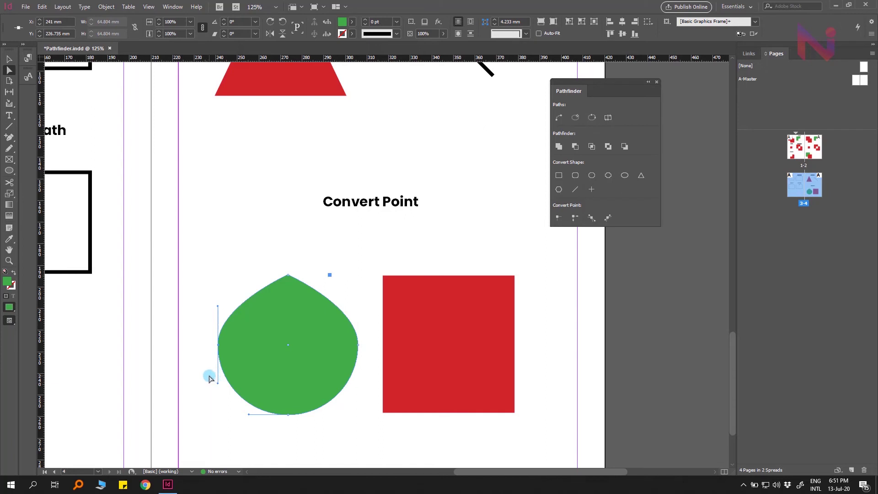
Convert the green shape's left anchor to a corner point, extending its lower handle slightly and swinging its upper handle inward to form a concave edge
mouse_move(218, 385)
left_mouse_down()
mouse_move(204, 385)
mouse_move(233, 386)
mouse_move(207, 378)
mouse_move(231, 391)
mouse_move(219, 388)
left_mouse_up()
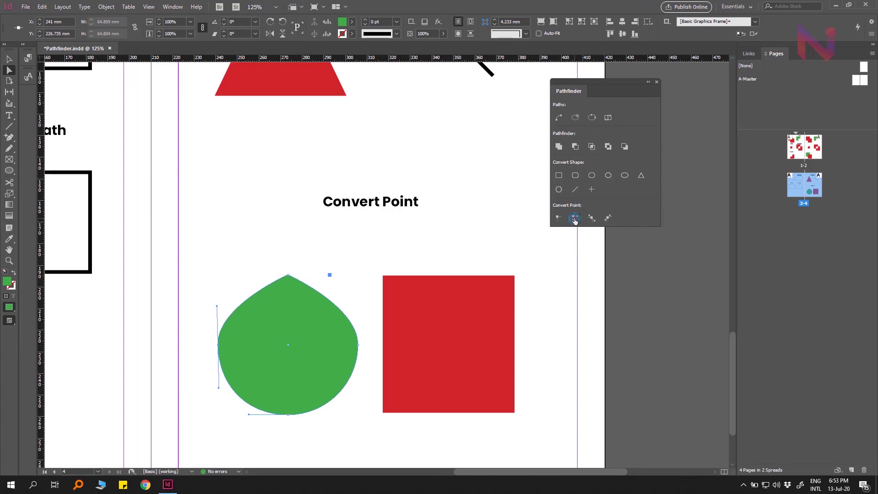
left_click(218, 388)
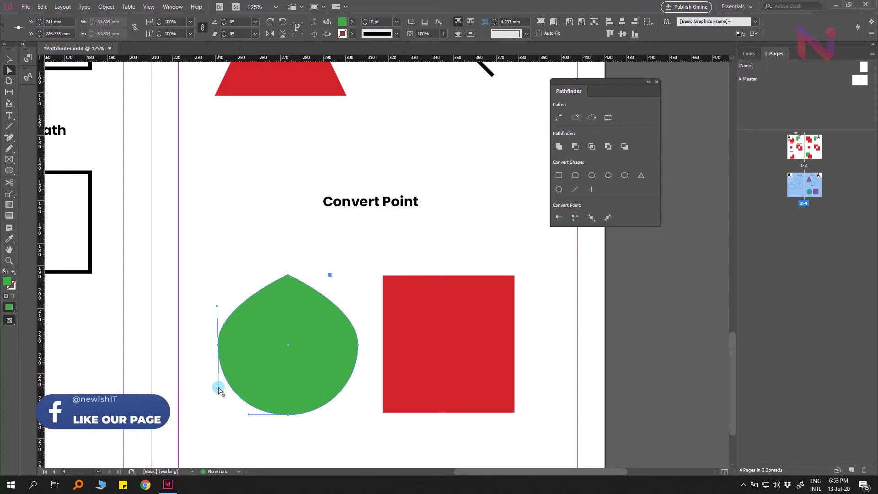
mouse_move(219, 389)
left_mouse_down()
mouse_move(239, 391)
mouse_move(227, 399)
mouse_move(290, 369)
mouse_move(224, 396)
left_mouse_up()
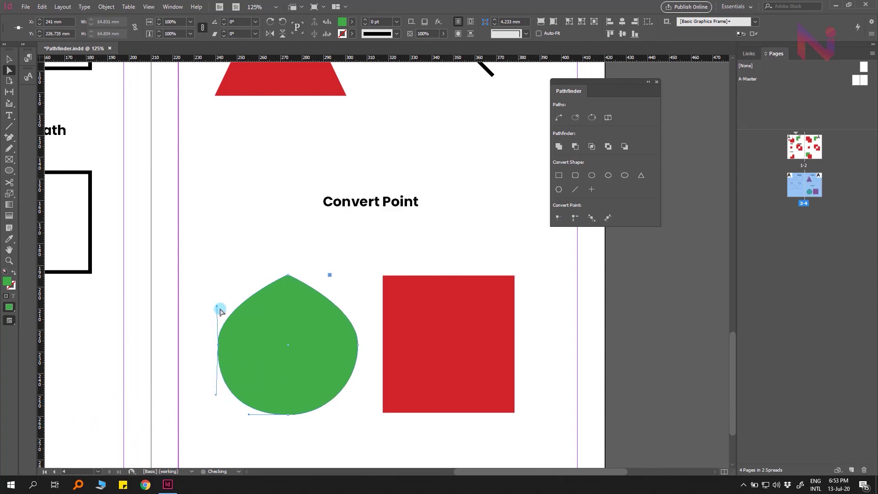
left_click_drag(218, 308, 274, 326)
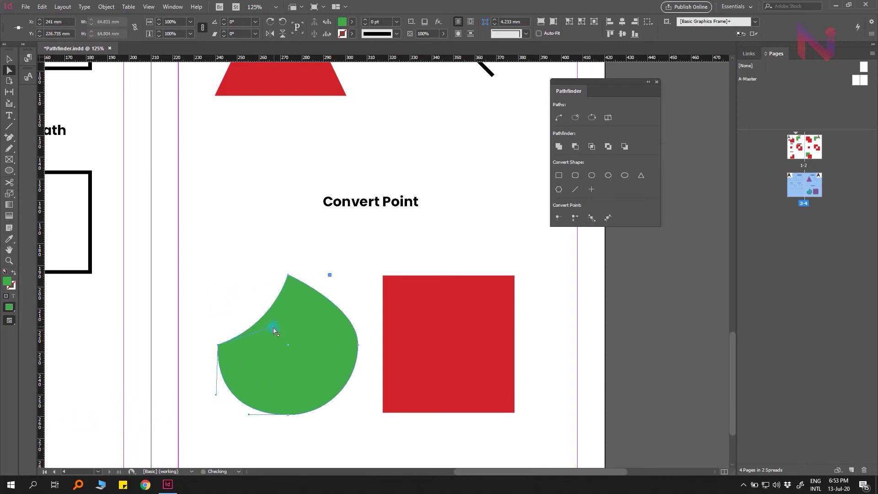
left_click(379, 268)
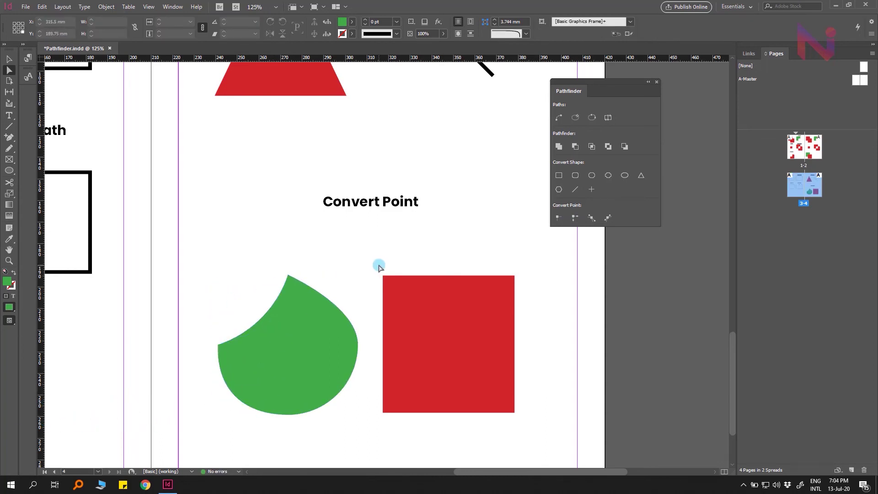
Convert the red square's upper-left corner under Convert Point to a smooth point and its upper-right corner to a symmetrical point
left_click_drag(373, 262, 401, 300)
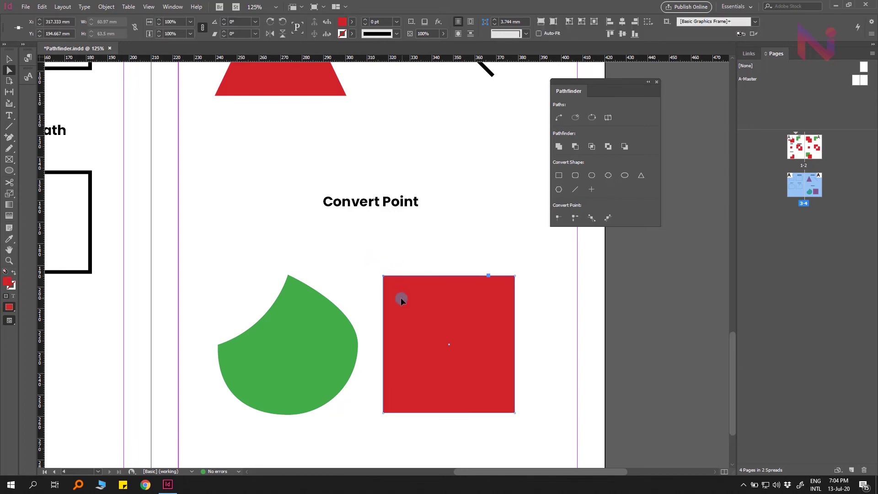
left_click(592, 219)
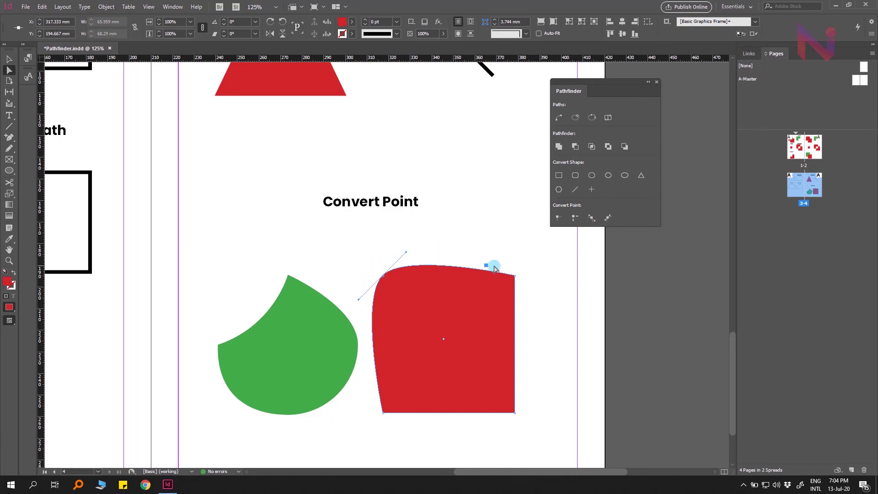
left_click_drag(529, 264, 500, 295)
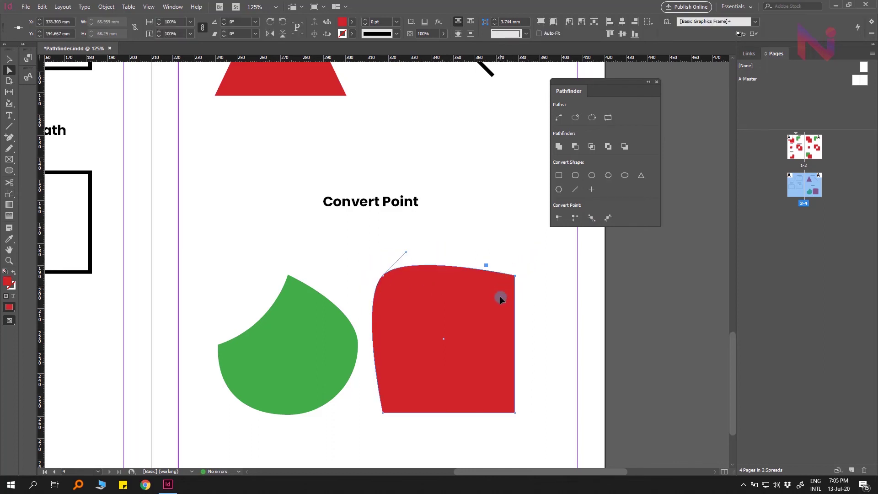
left_click(608, 218)
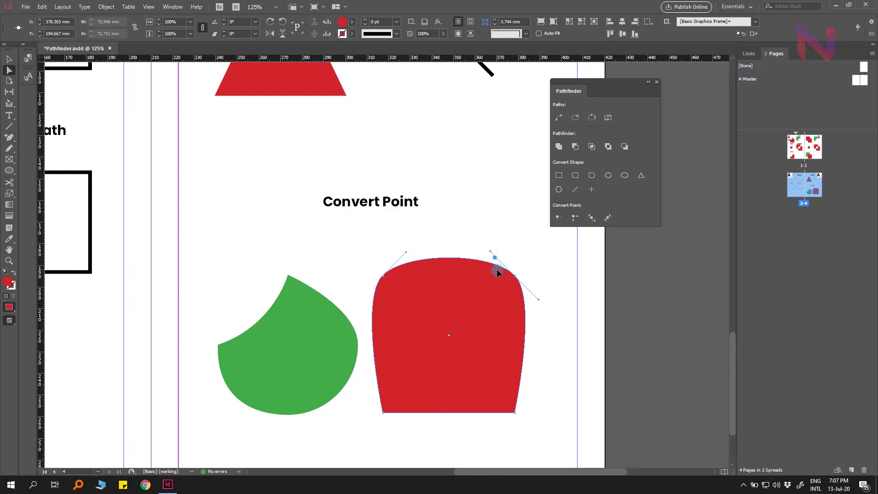
Pull the upper handle of the red shape's upper-right point upward and inward, and make the point symmetrical again
left_click(491, 251)
left_click_drag(491, 252, 460, 179)
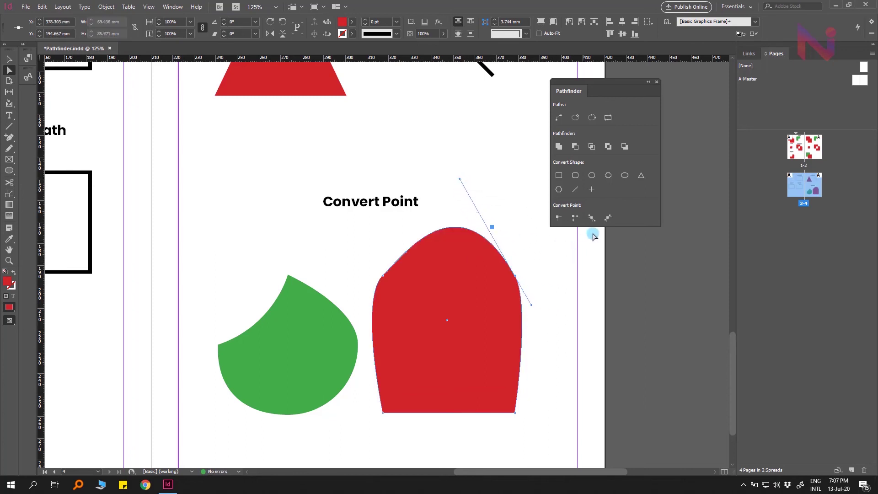
left_click(608, 220)
left_click(608, 219)
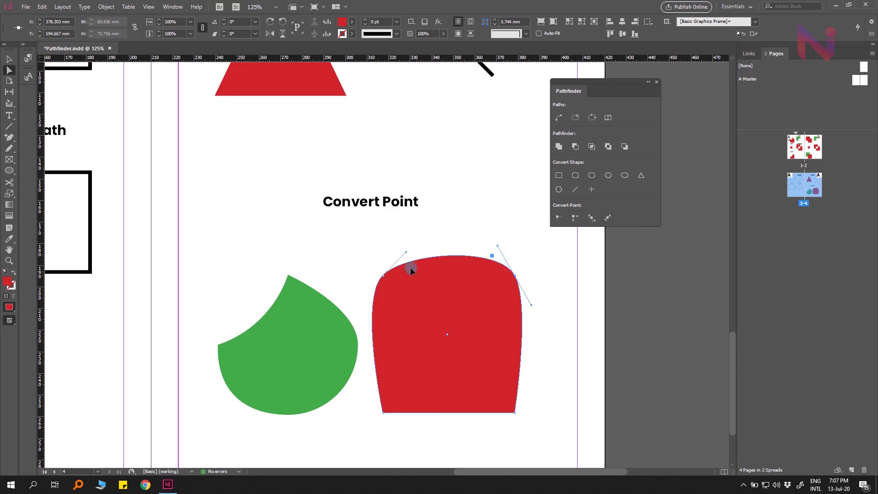
Stretch the upper handle of the red shape's upper-left point up and to the right, and apply the smooth point conversion
left_click_drag(371, 265, 400, 292)
left_click(406, 253)
left_click_drag(406, 254, 447, 189)
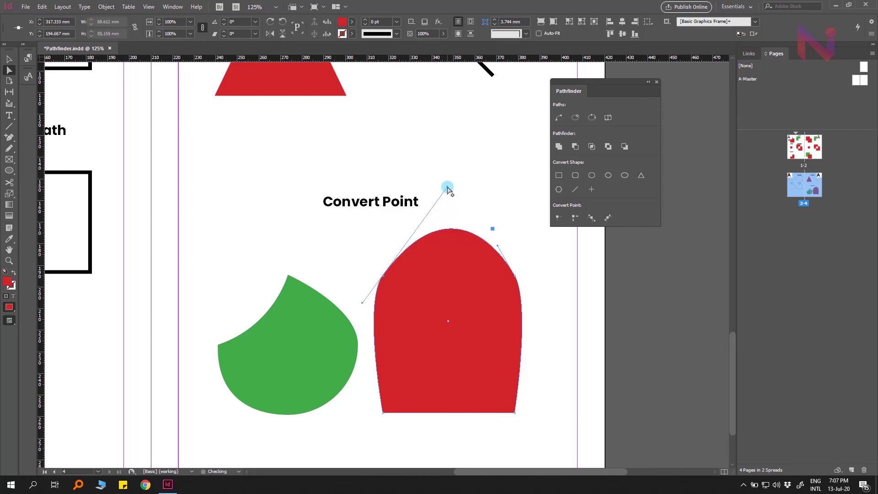
left_click(593, 218)
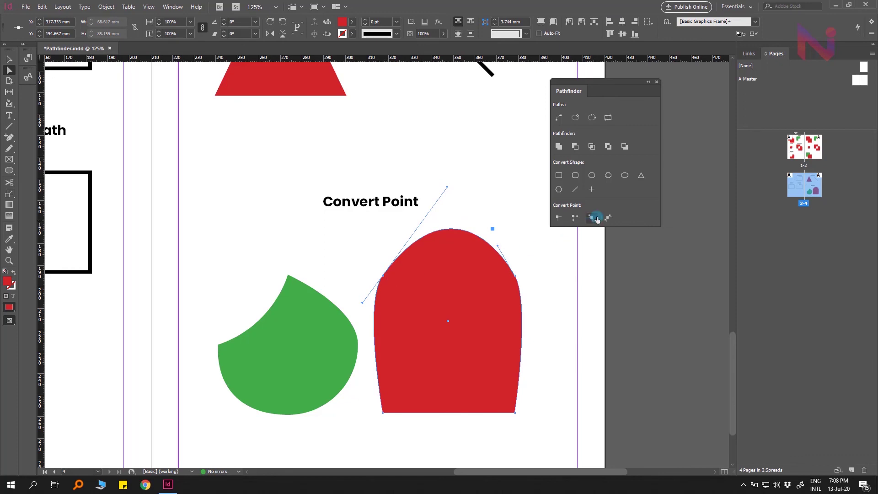